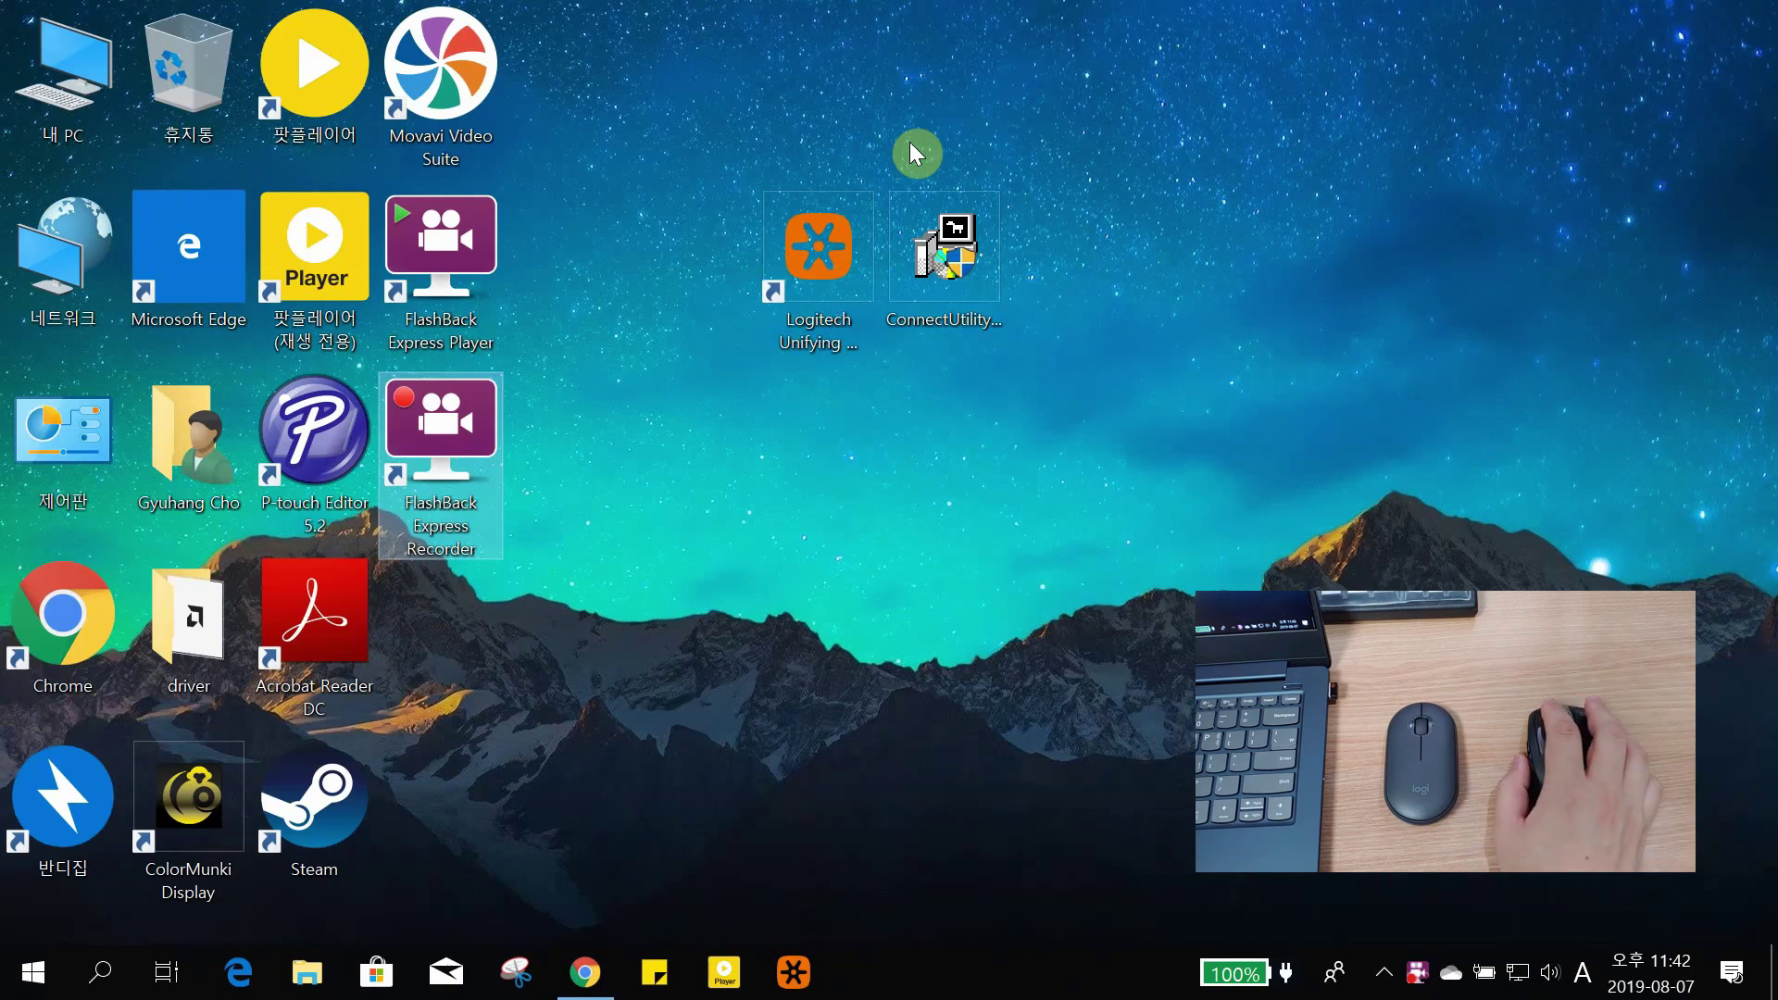
- Launch Logitech Unifying Software twice, advancing past the welcome page, and close it each time
{"action": "double_click", "coordinate": [803, 234]}
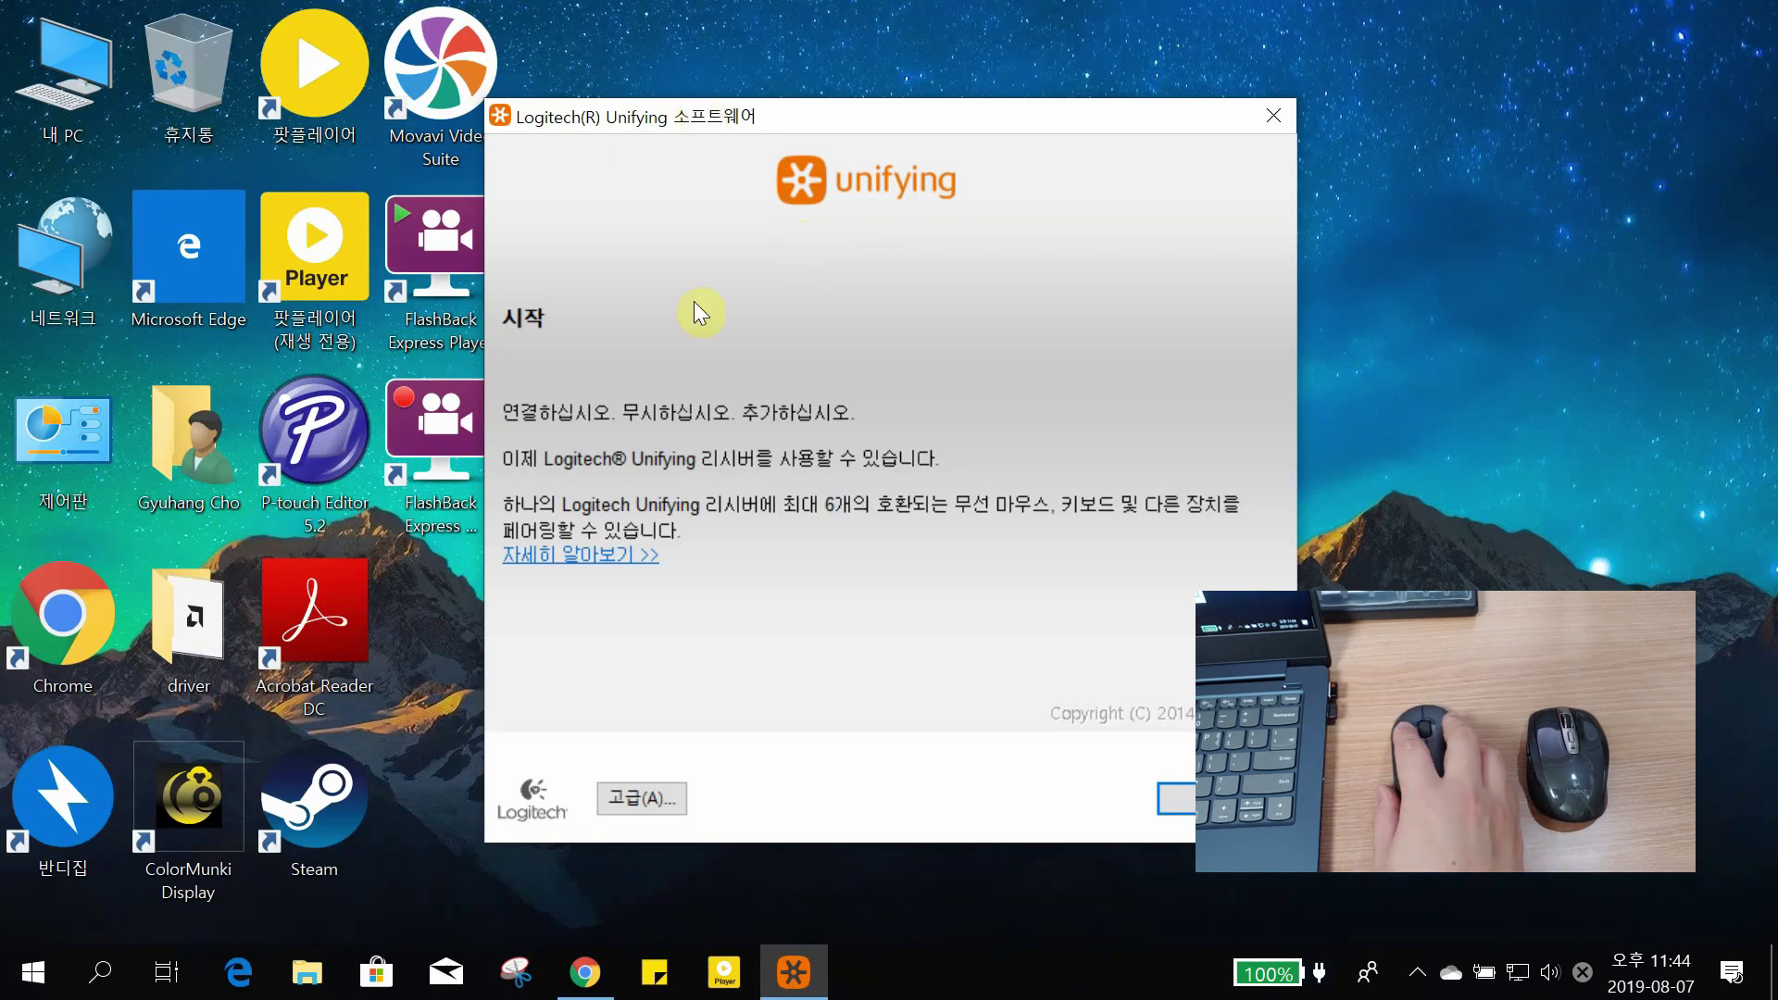
{"action": "left_click", "coordinate": [1275, 115]}
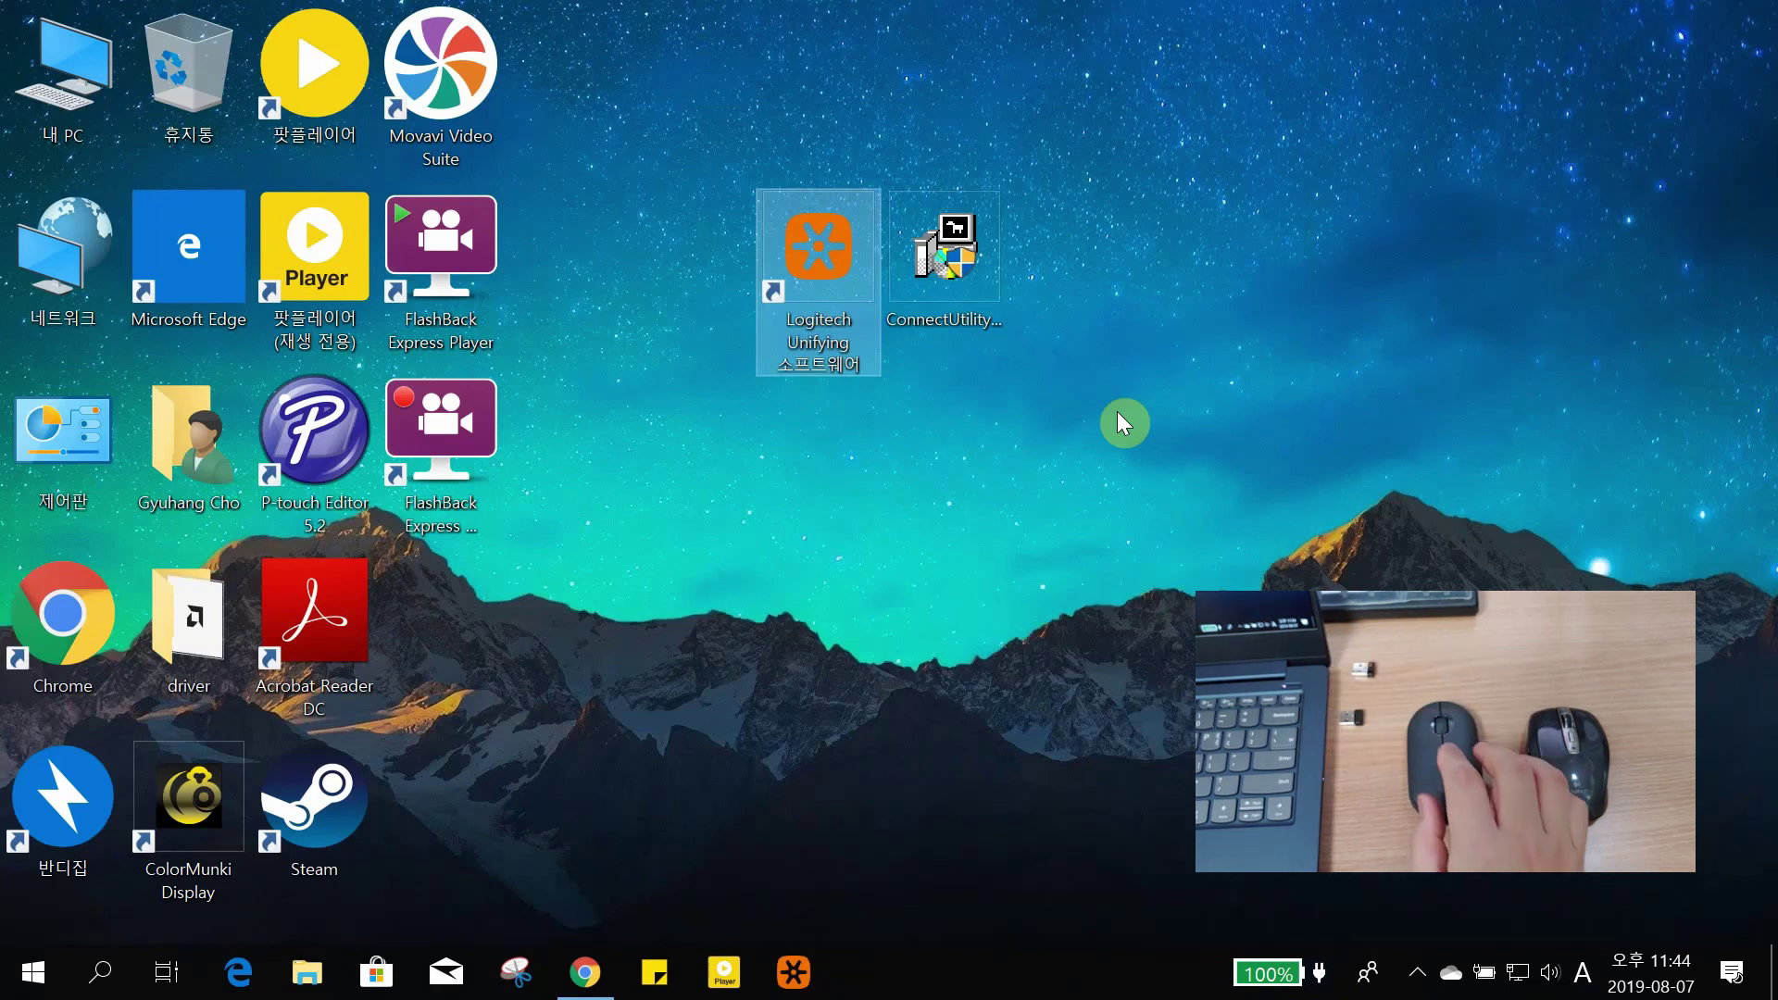
{"action": "double_click", "coordinate": [849, 252]}
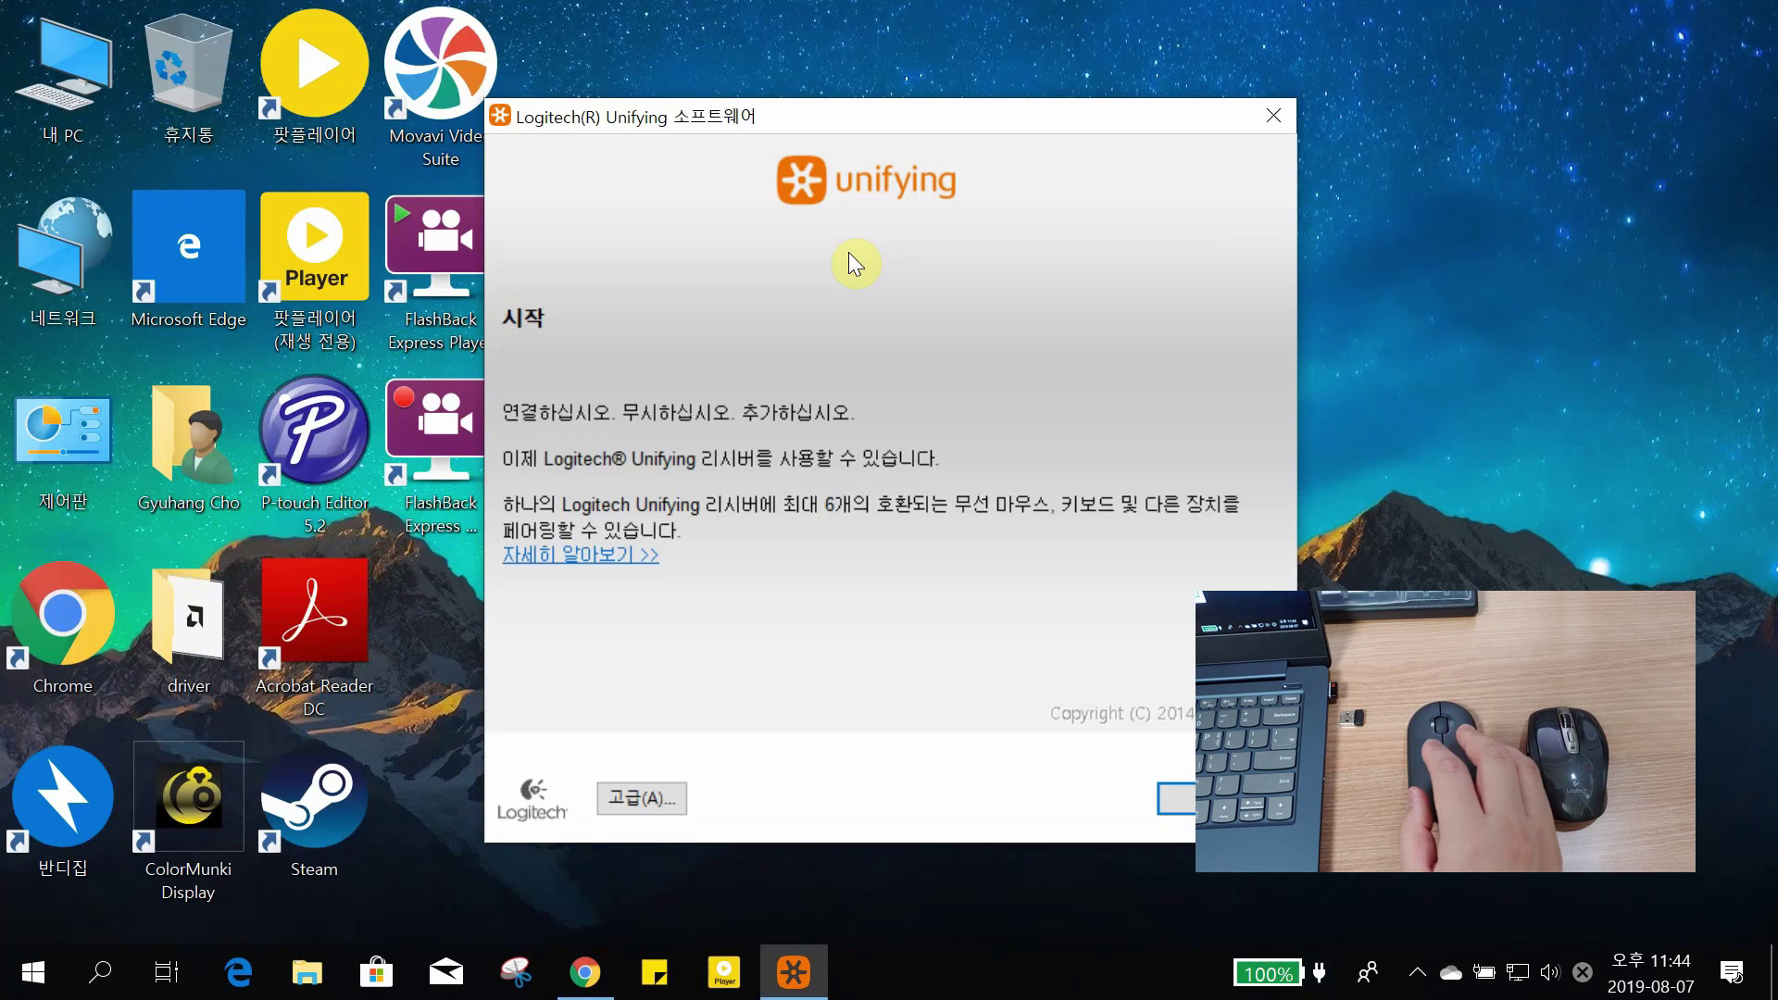
{"action": "left_click", "coordinate": [1190, 810]}
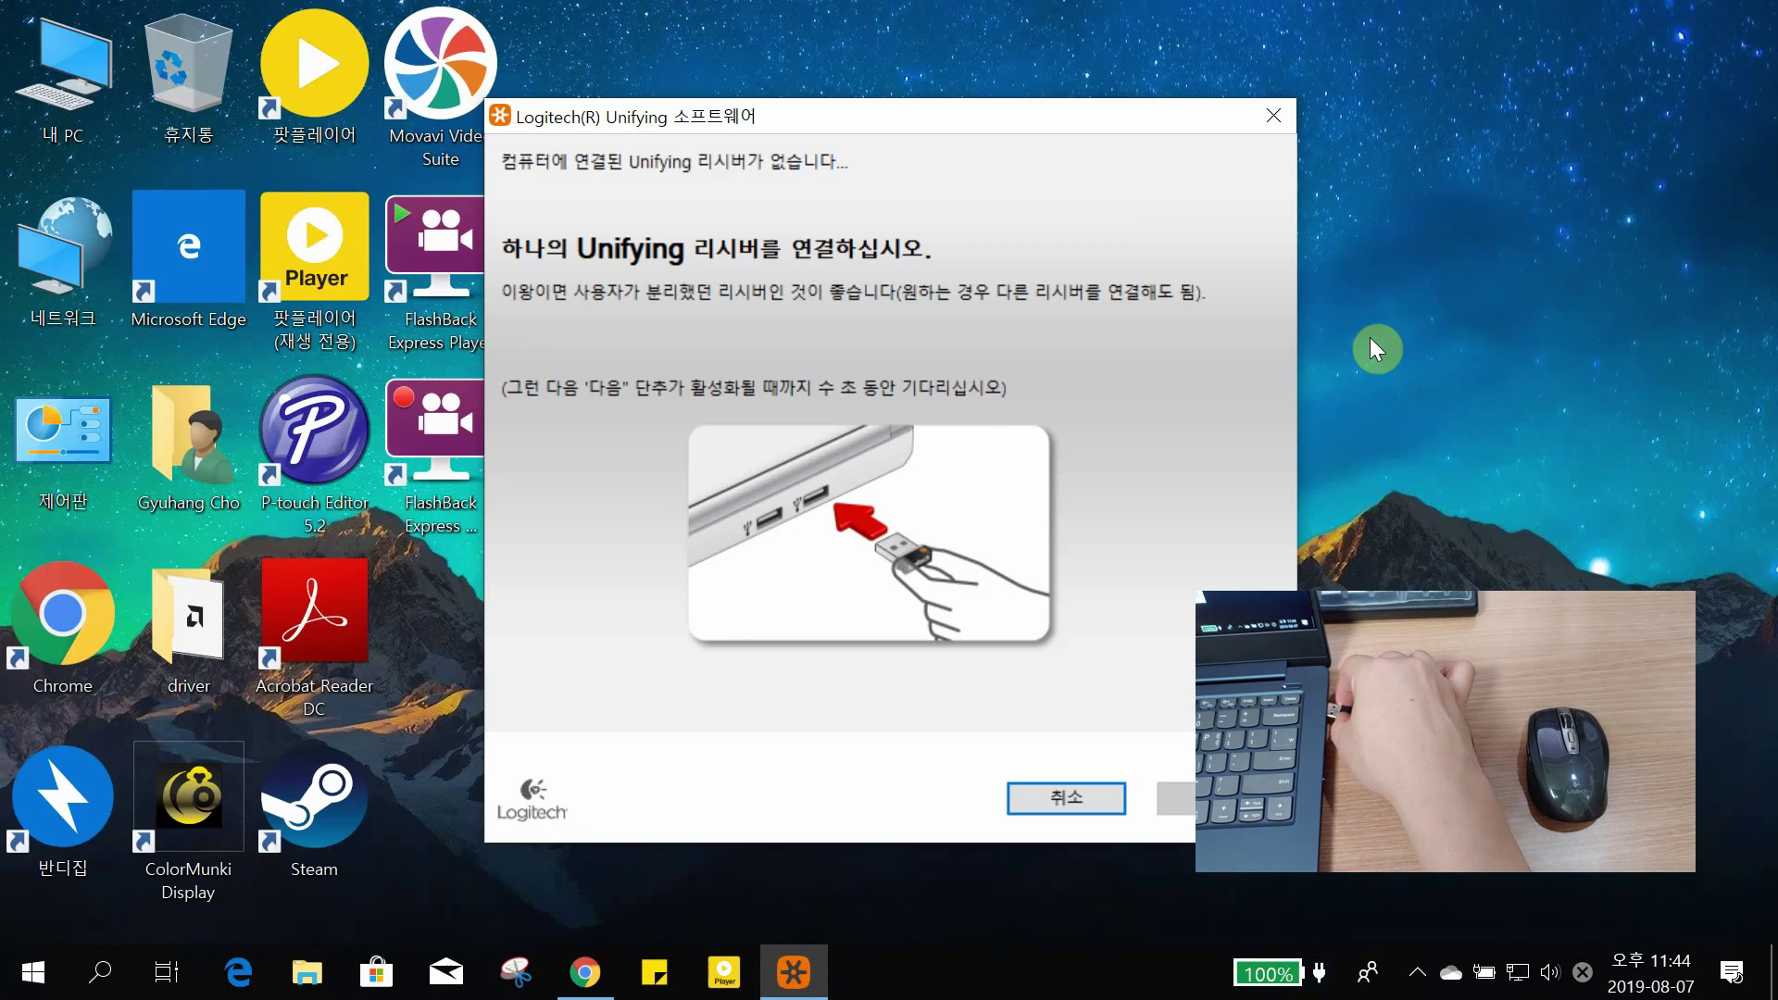
{"action": "left_click", "coordinate": [1263, 120]}
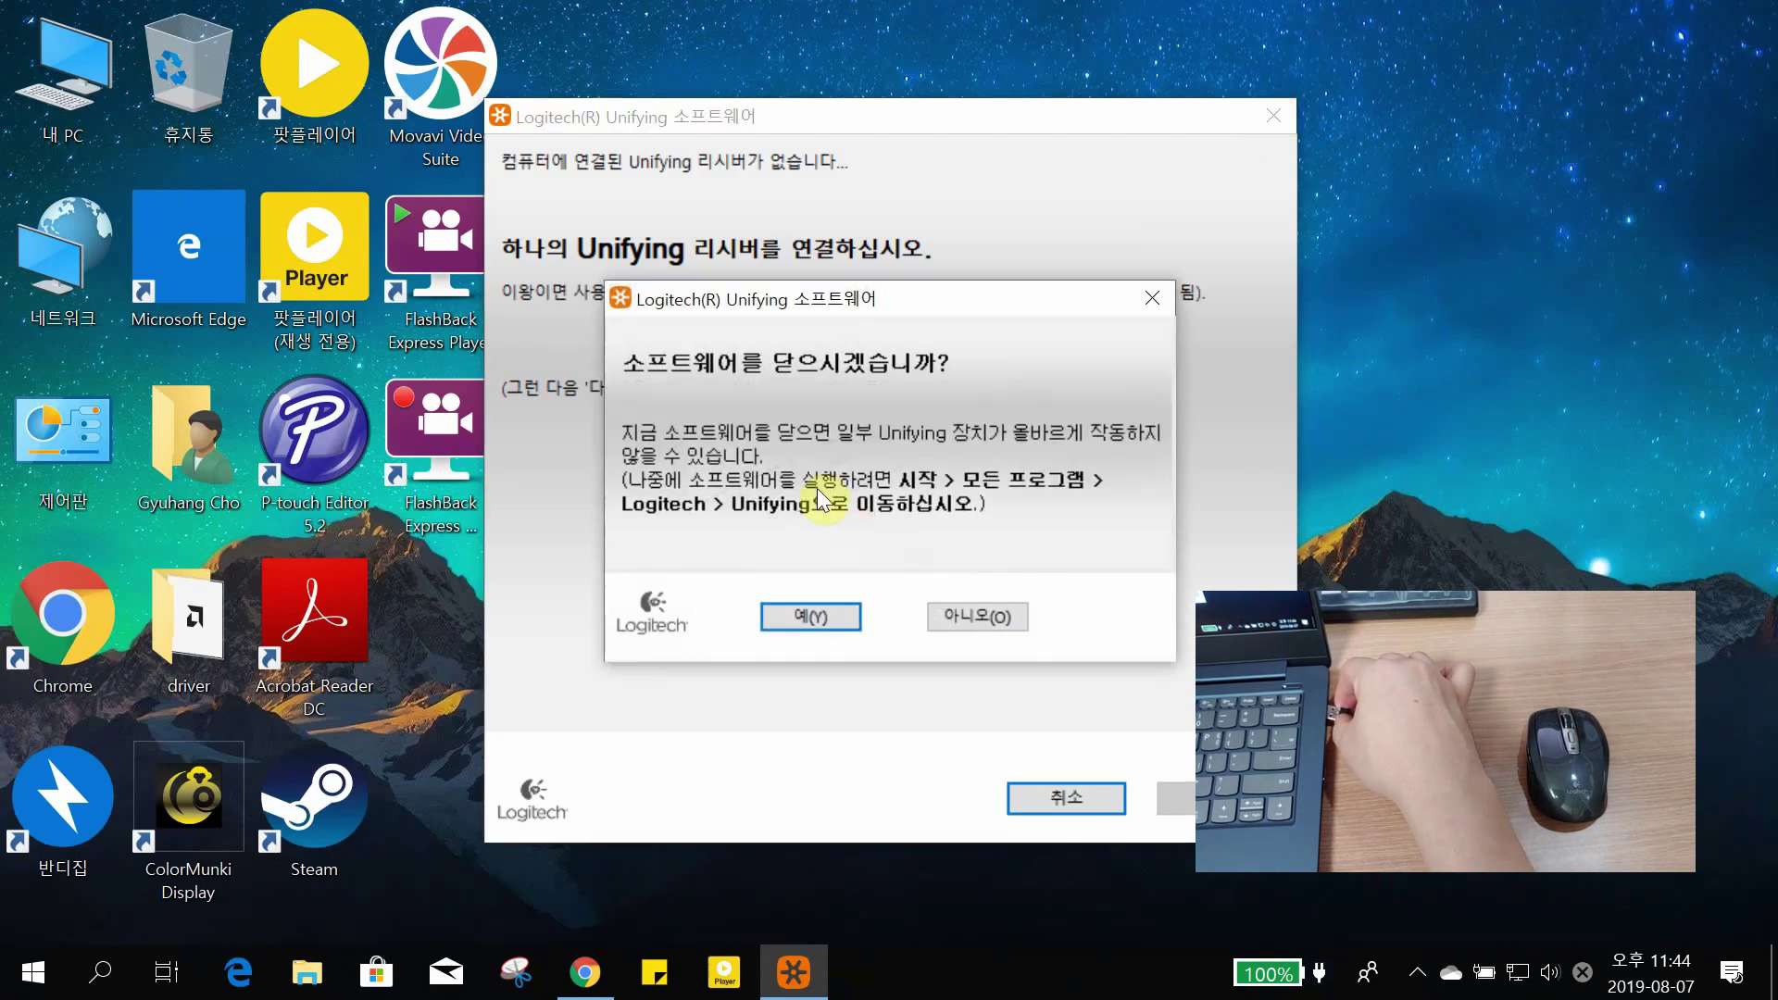
{"action": "left_click", "coordinate": [826, 622]}
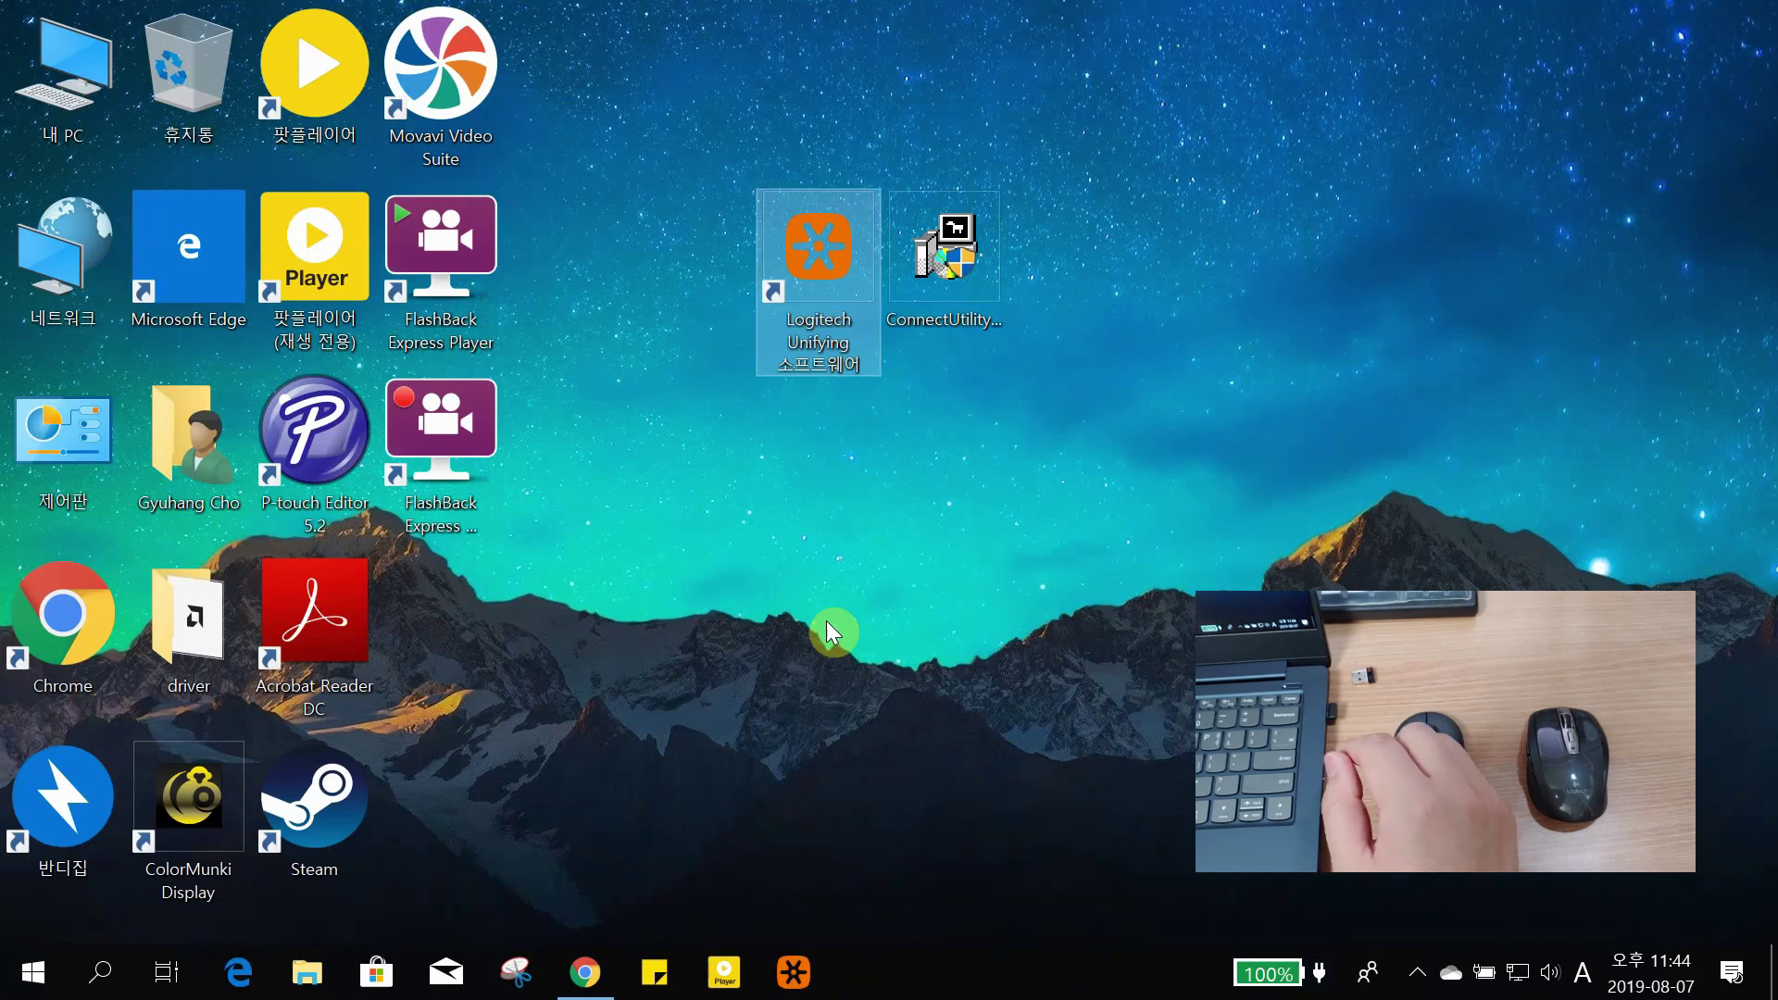
- Relaunch the Unifying software and advance to the page asking to plug in a receiver
{"action": "double_click", "coordinate": [801, 262]}
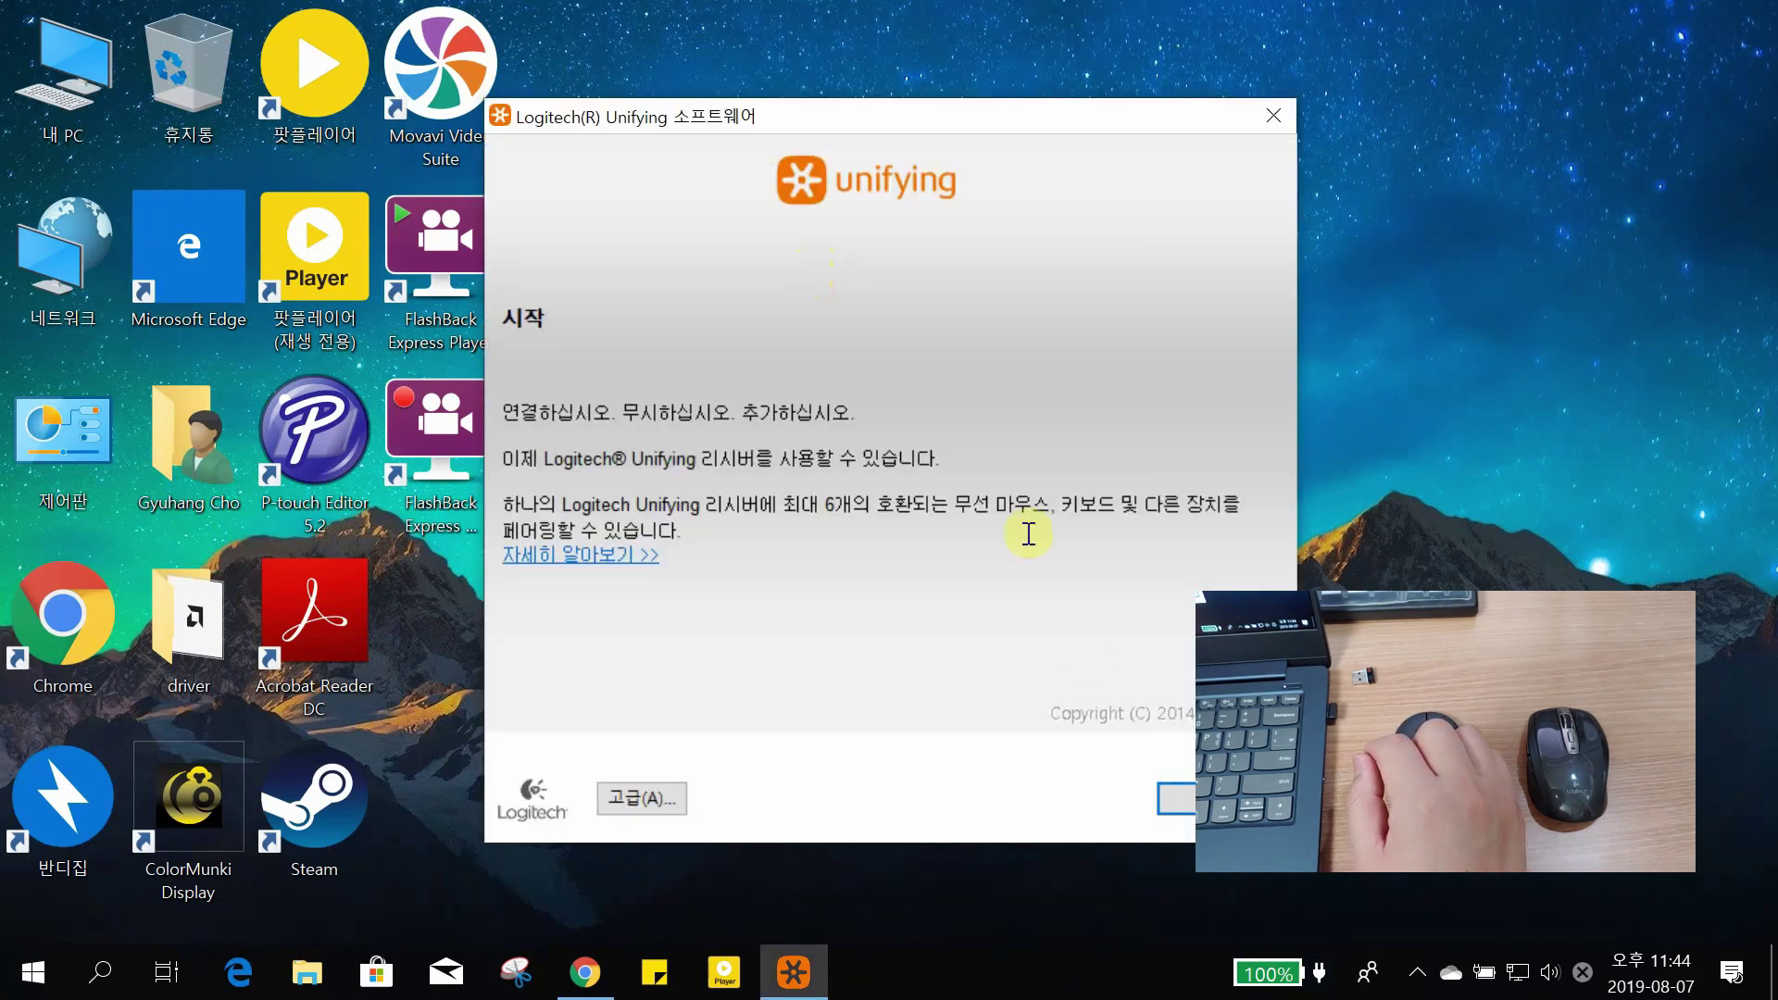
{"action": "left_click", "coordinate": [1181, 792]}
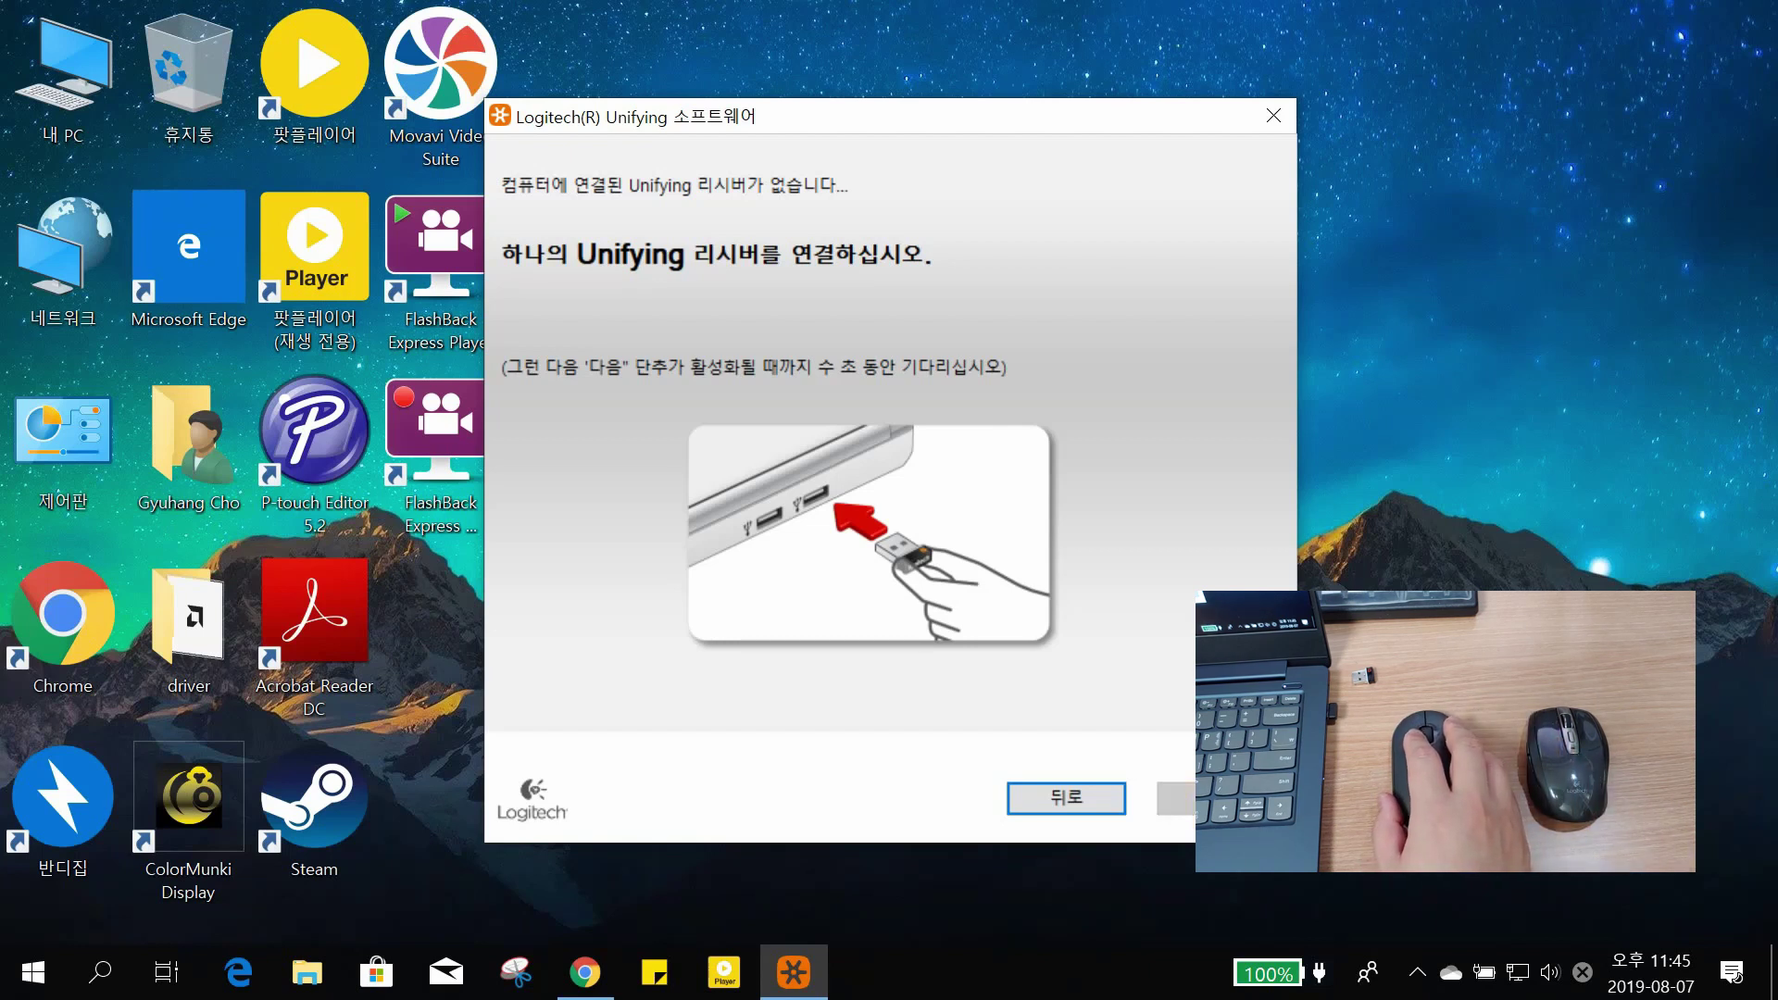
- Close the Unifying software, move past the Connection Utility intro page, then ask to quit its wizard
{"action": "left_click", "coordinate": [1271, 115]}
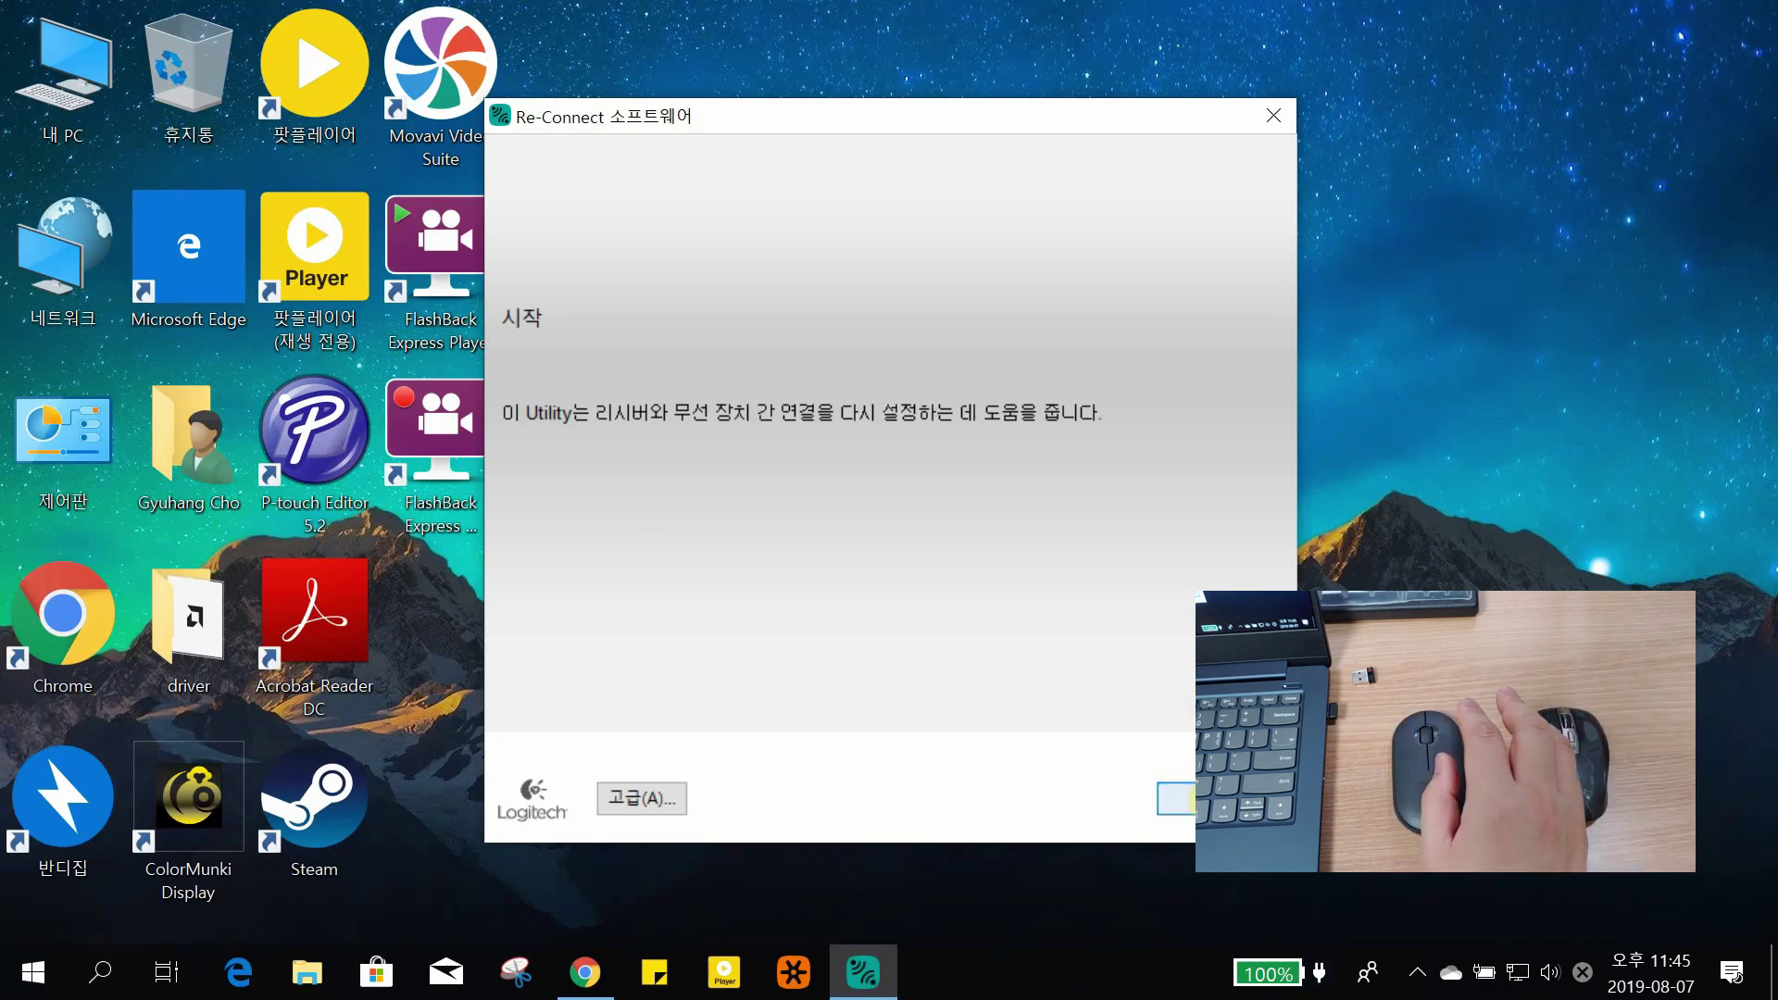
{"action": "left_click", "coordinate": [1175, 799]}
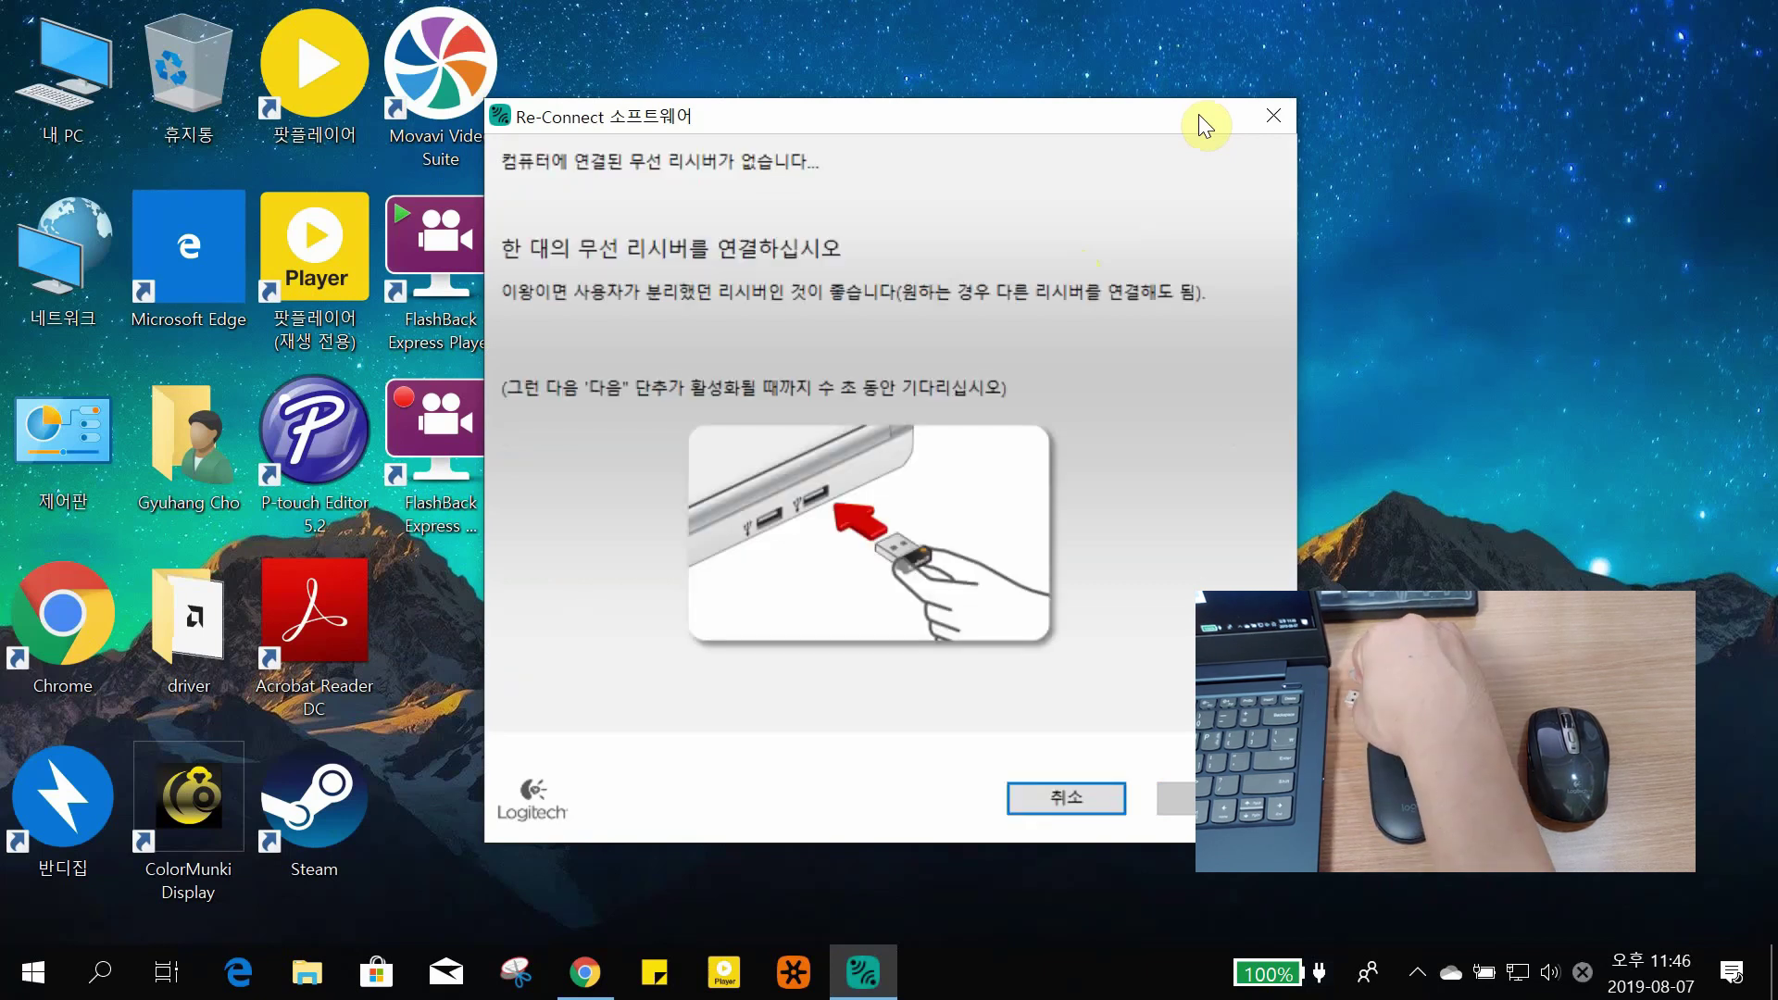
{"action": "left_click", "coordinate": [1270, 116]}
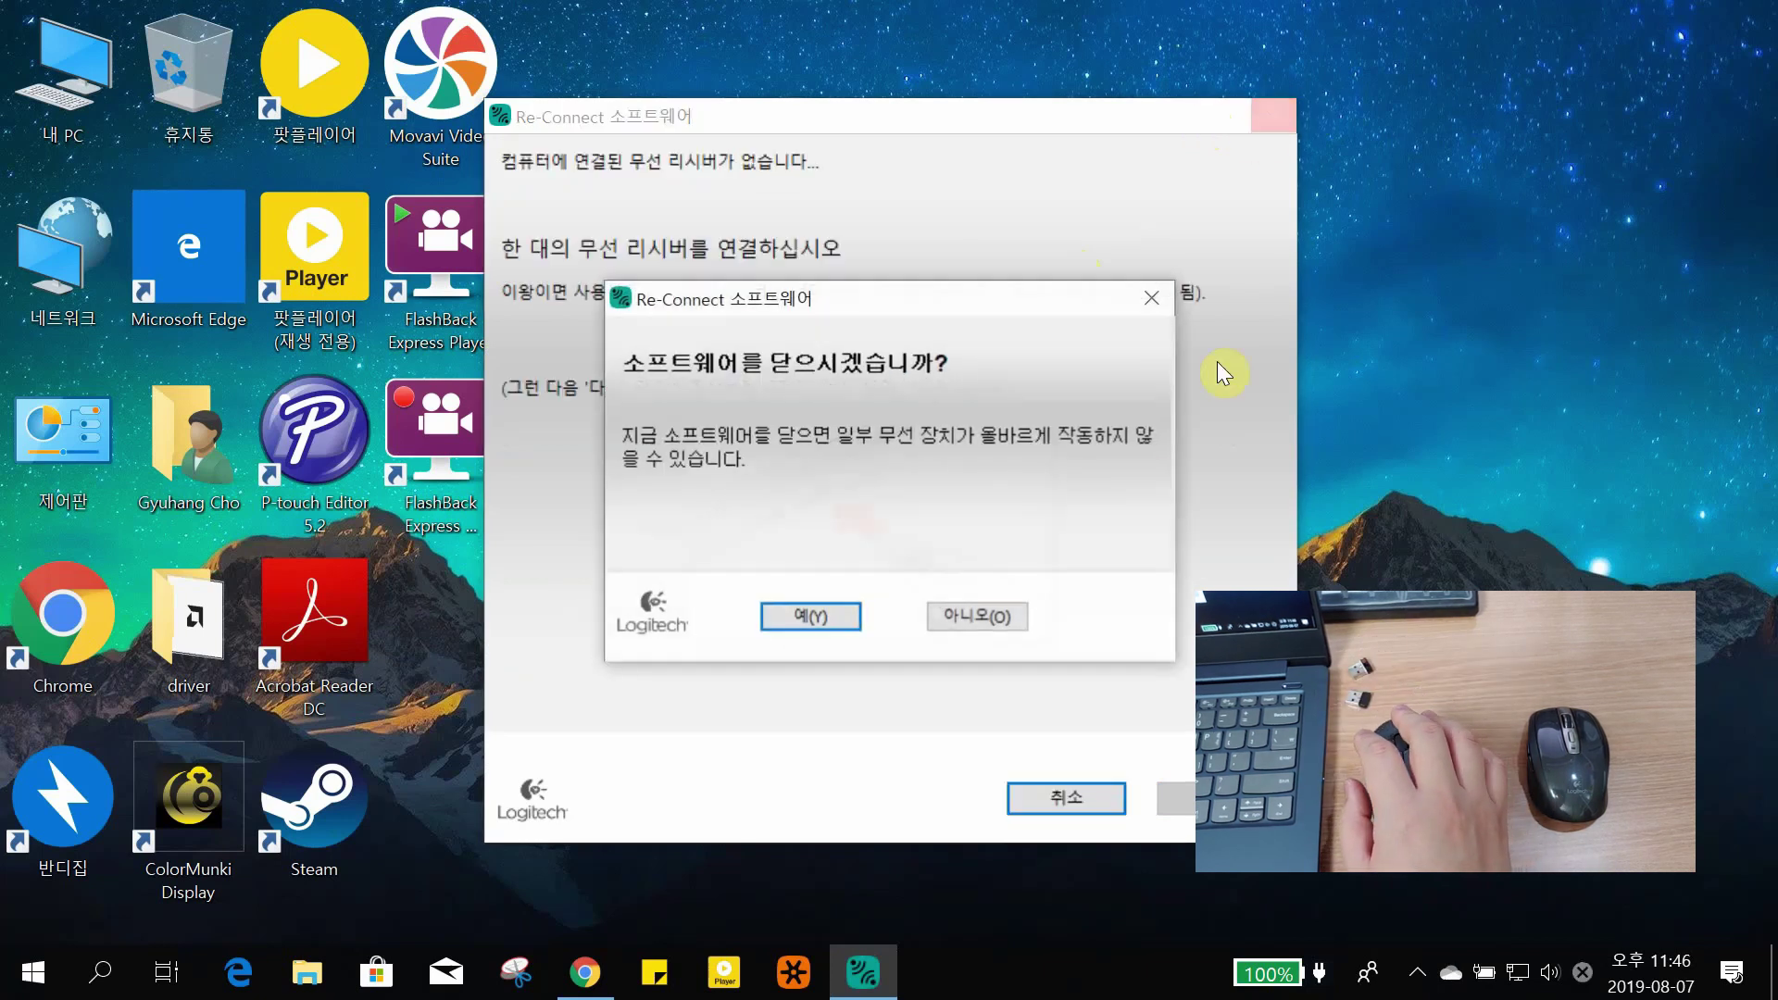
- Confirm quitting the Connection Utility wizard with 예(Y), returning to the desktop
{"action": "left_click", "coordinate": [803, 616]}
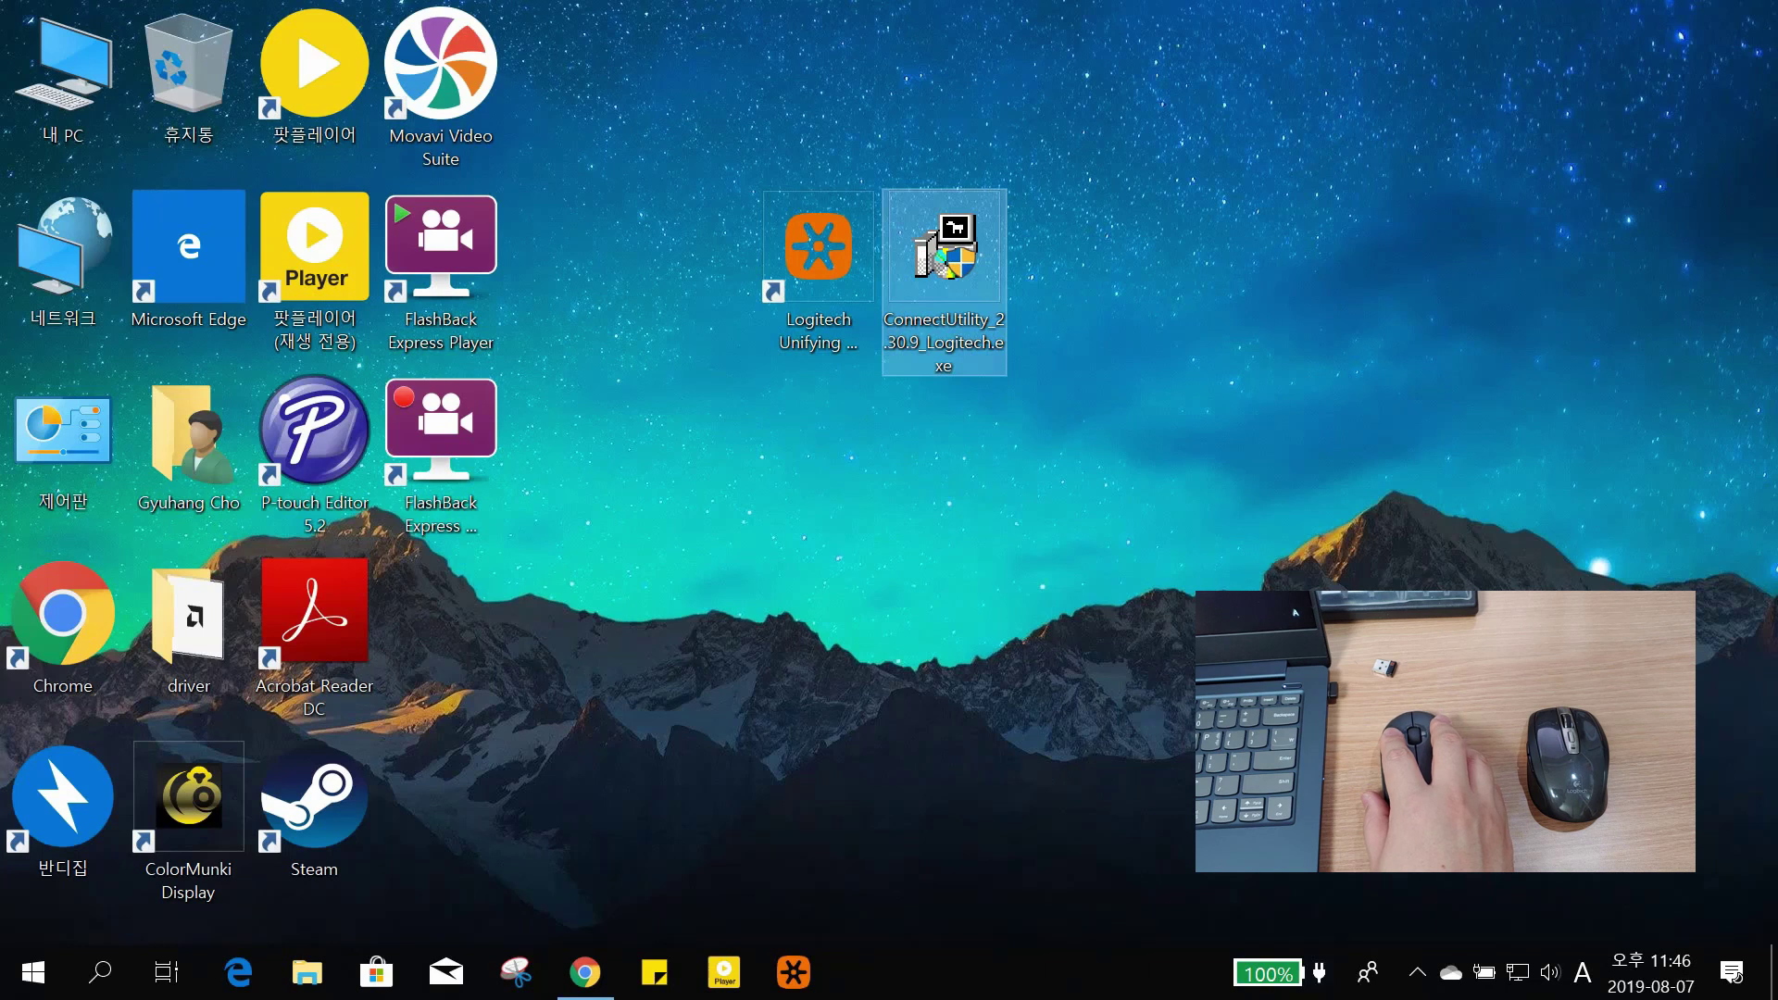
- Launch the Connection Utility, advance to the reconnection instructions, then quit and confirm with 예(Y)
{"action": "key", "text": "Return"}
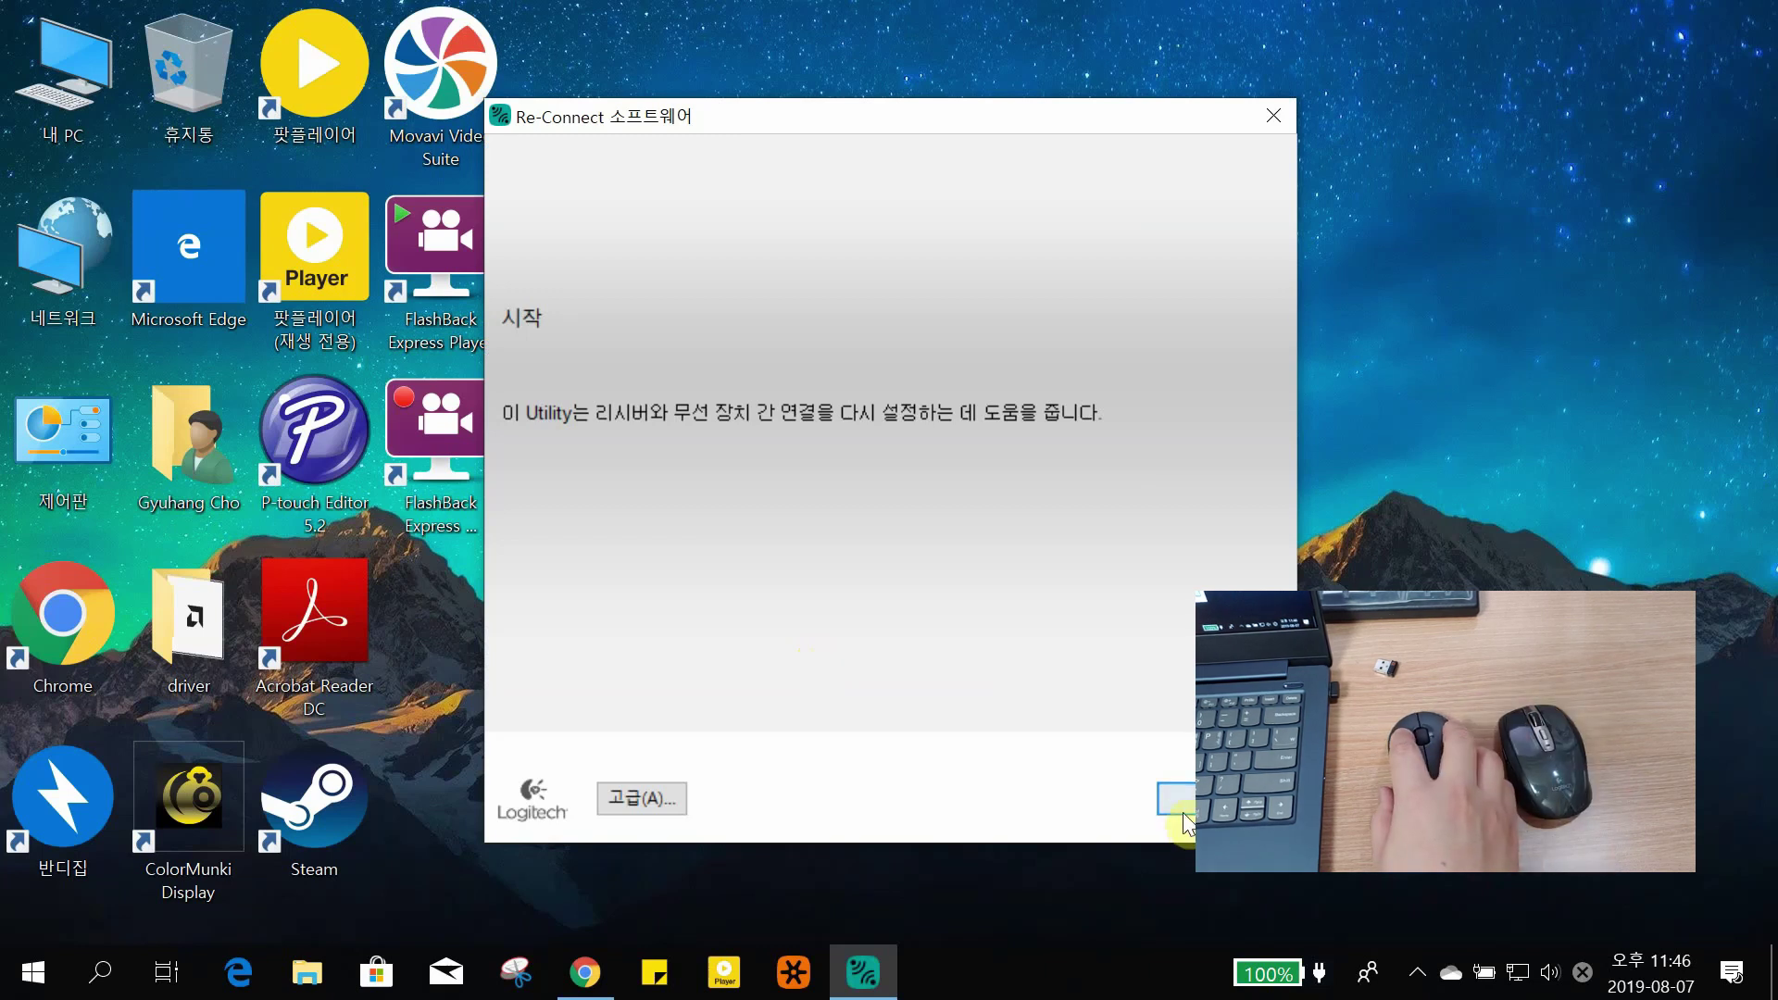
{"action": "left_click", "coordinate": [1181, 802]}
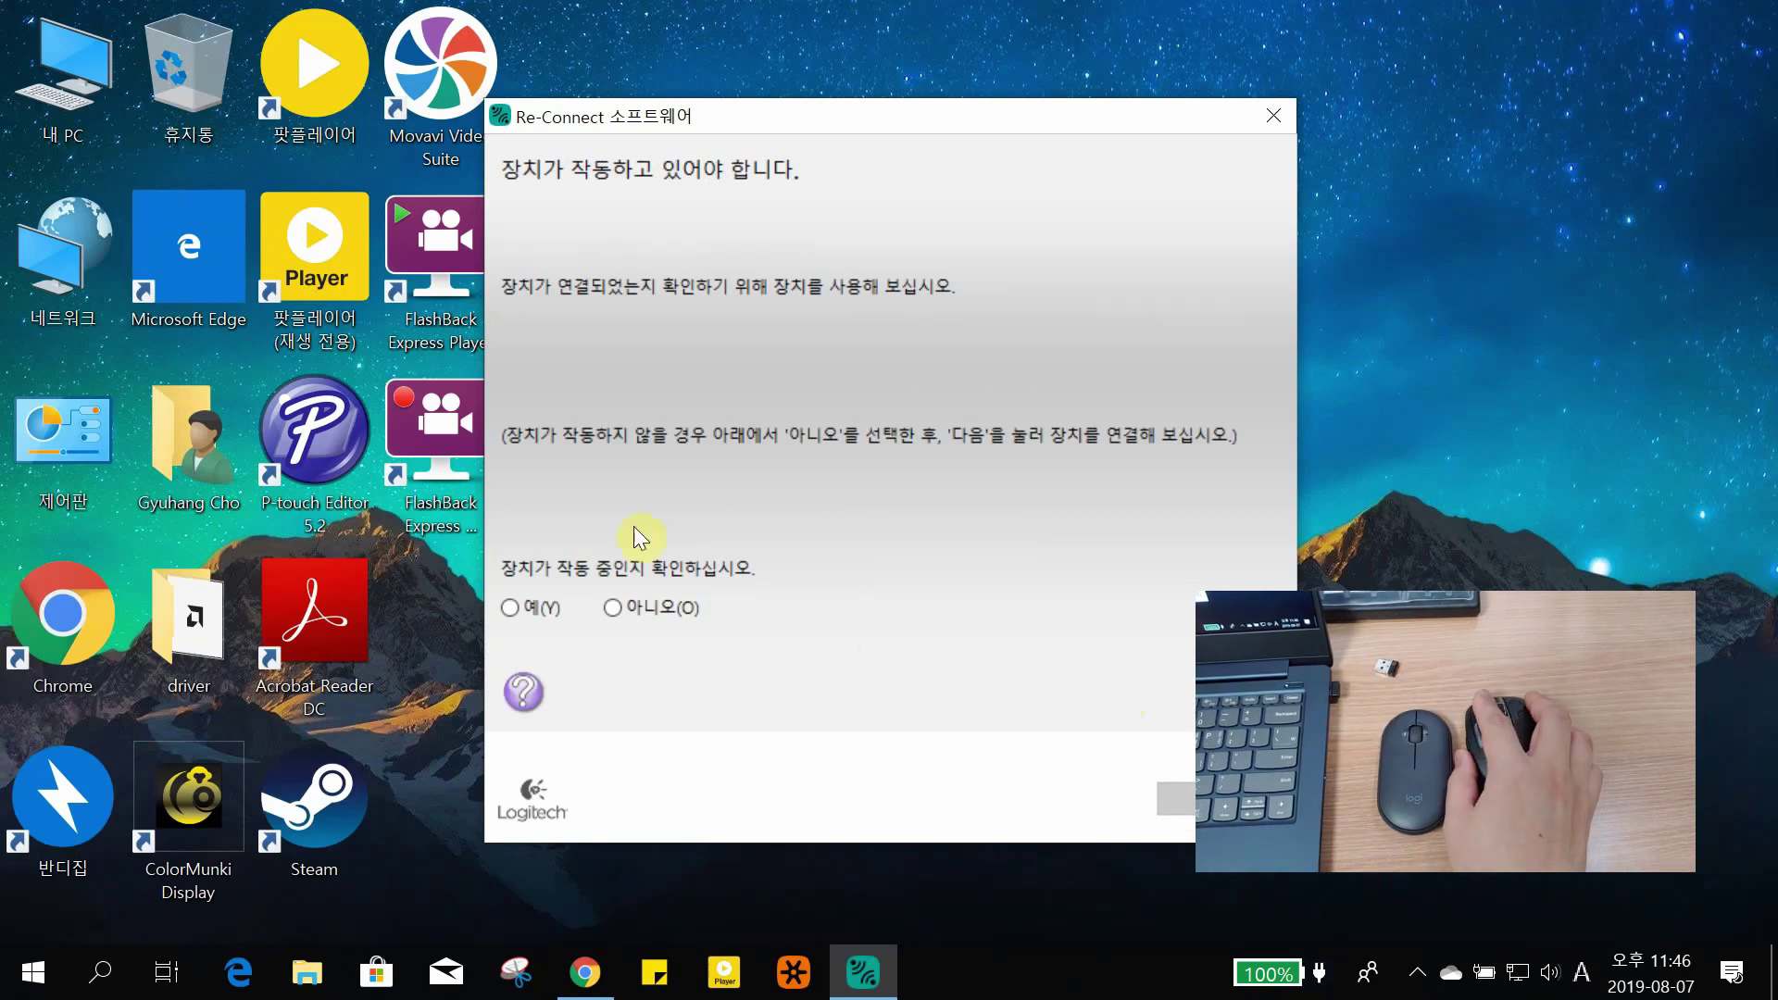
{"action": "left_click", "coordinate": [1264, 122]}
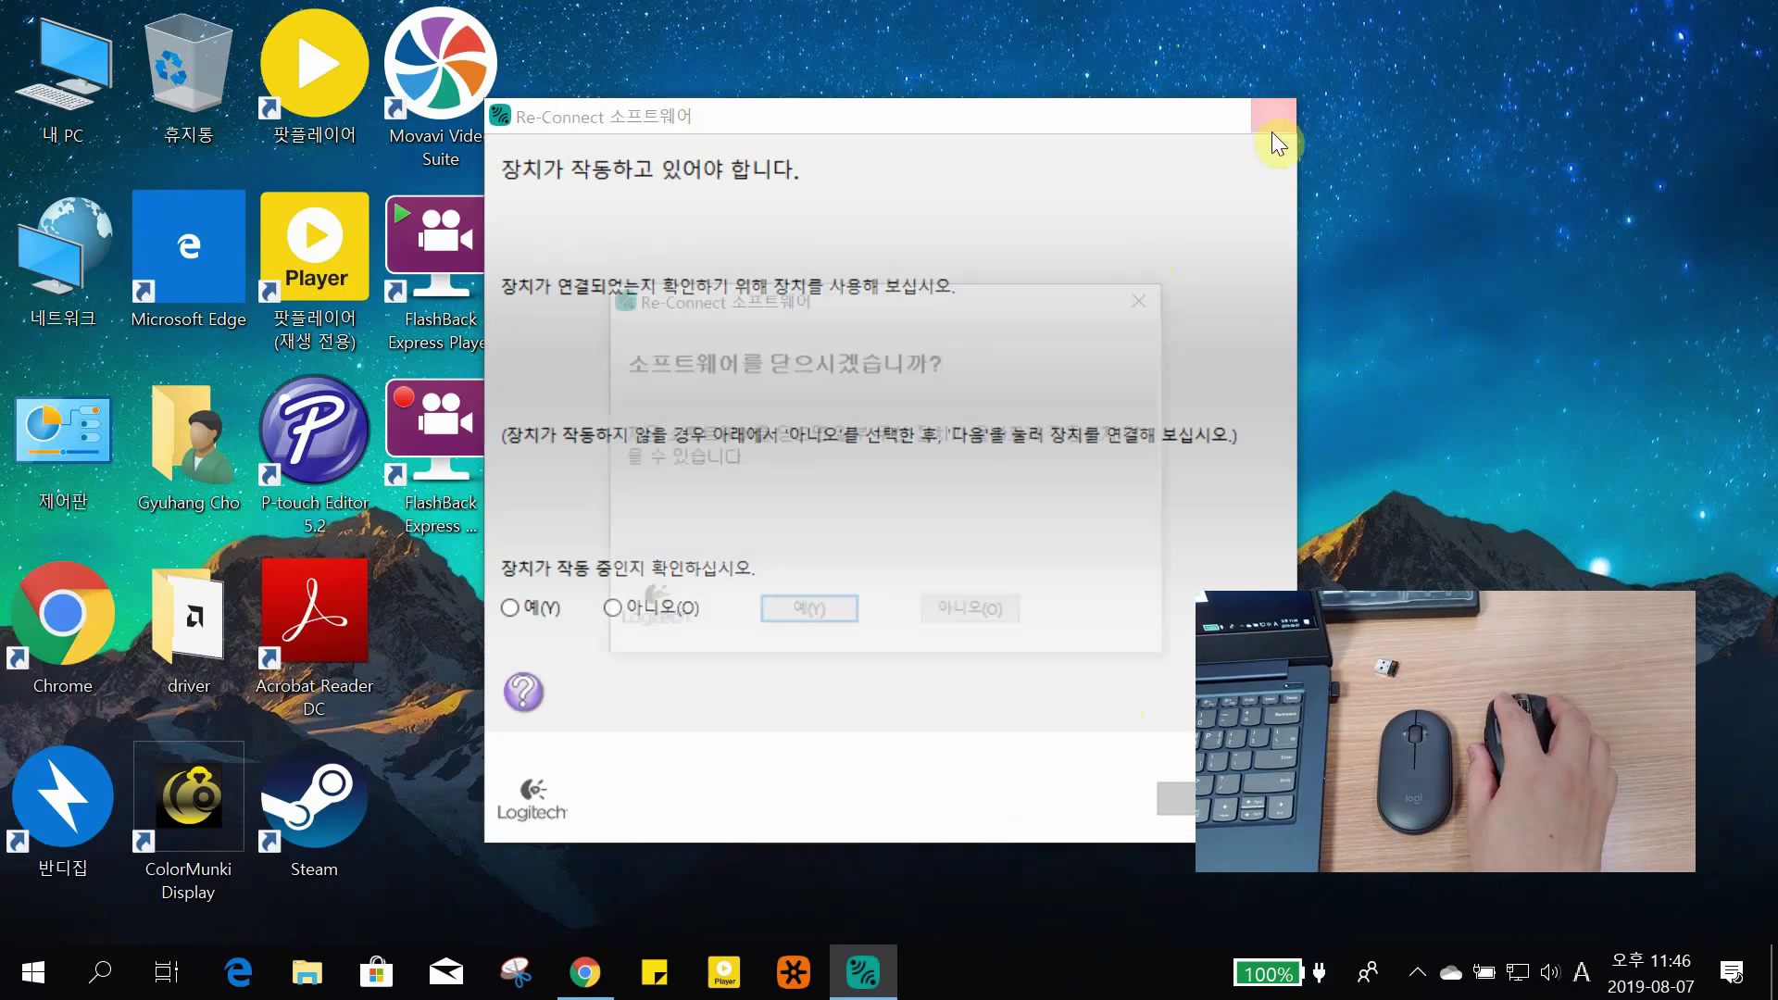
{"action": "left_click", "coordinate": [834, 616]}
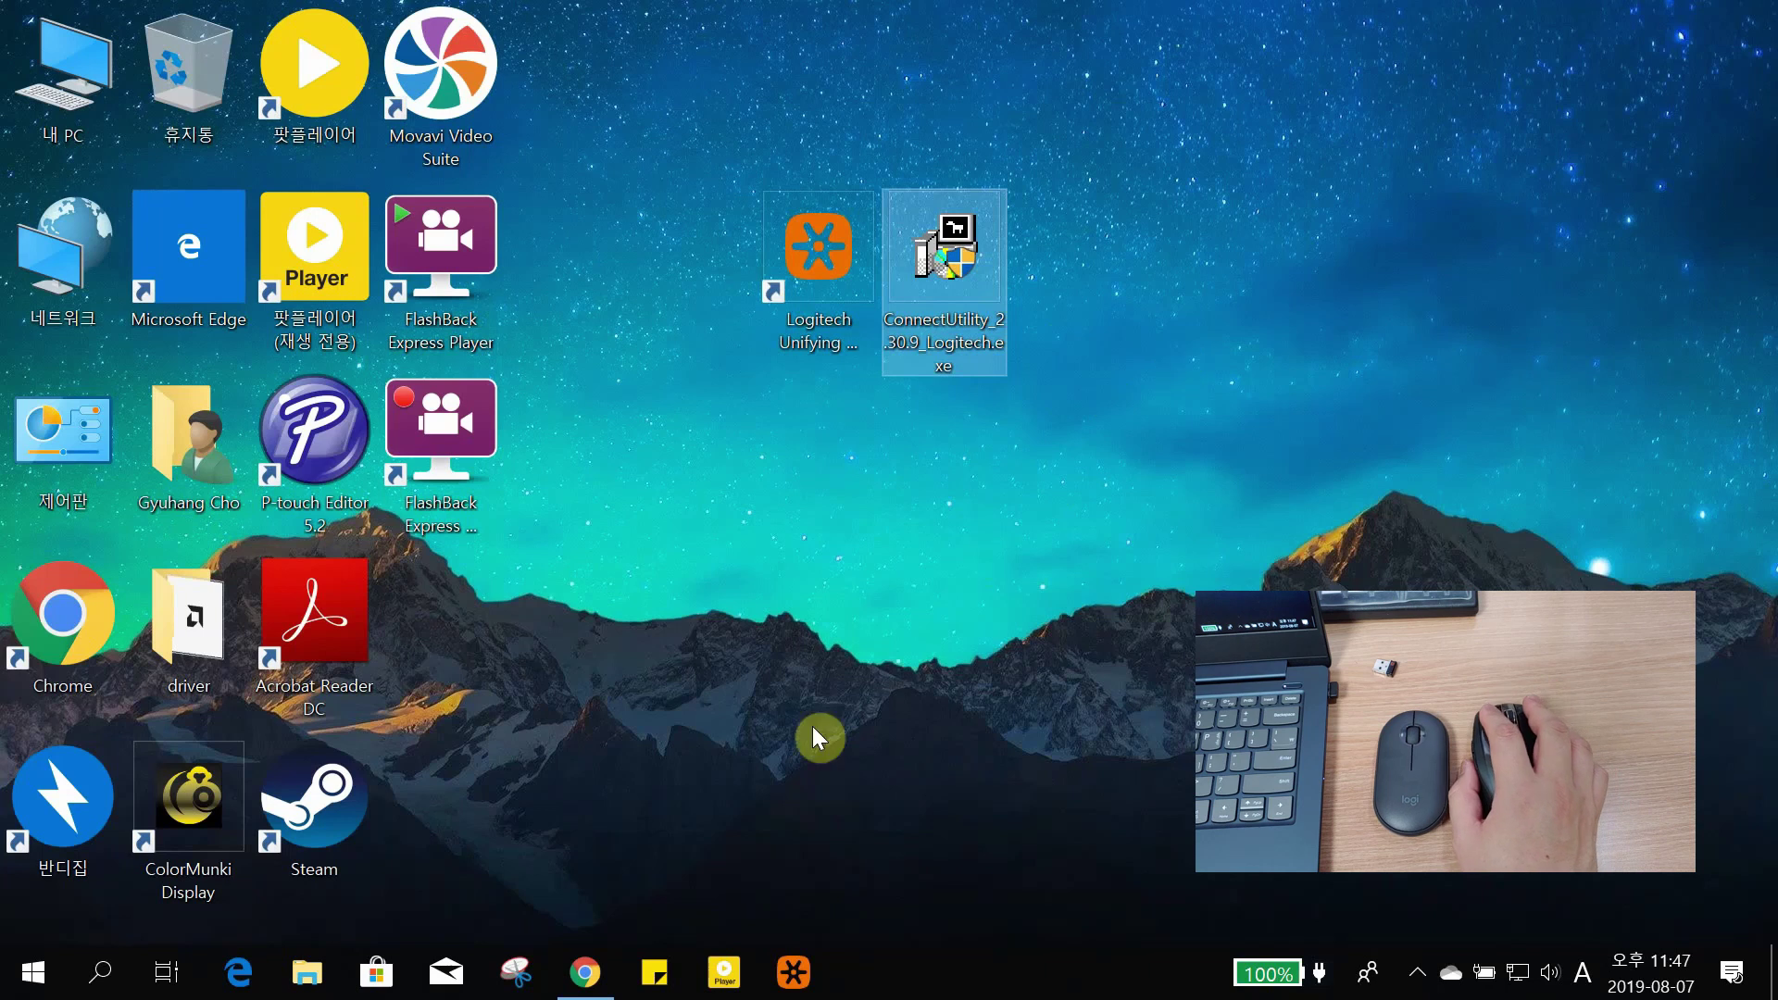
- Bring the Chrome window forward showing the Logitech Connection Utility 2.30.9 download page
{"action": "left_click", "coordinate": [584, 973]}
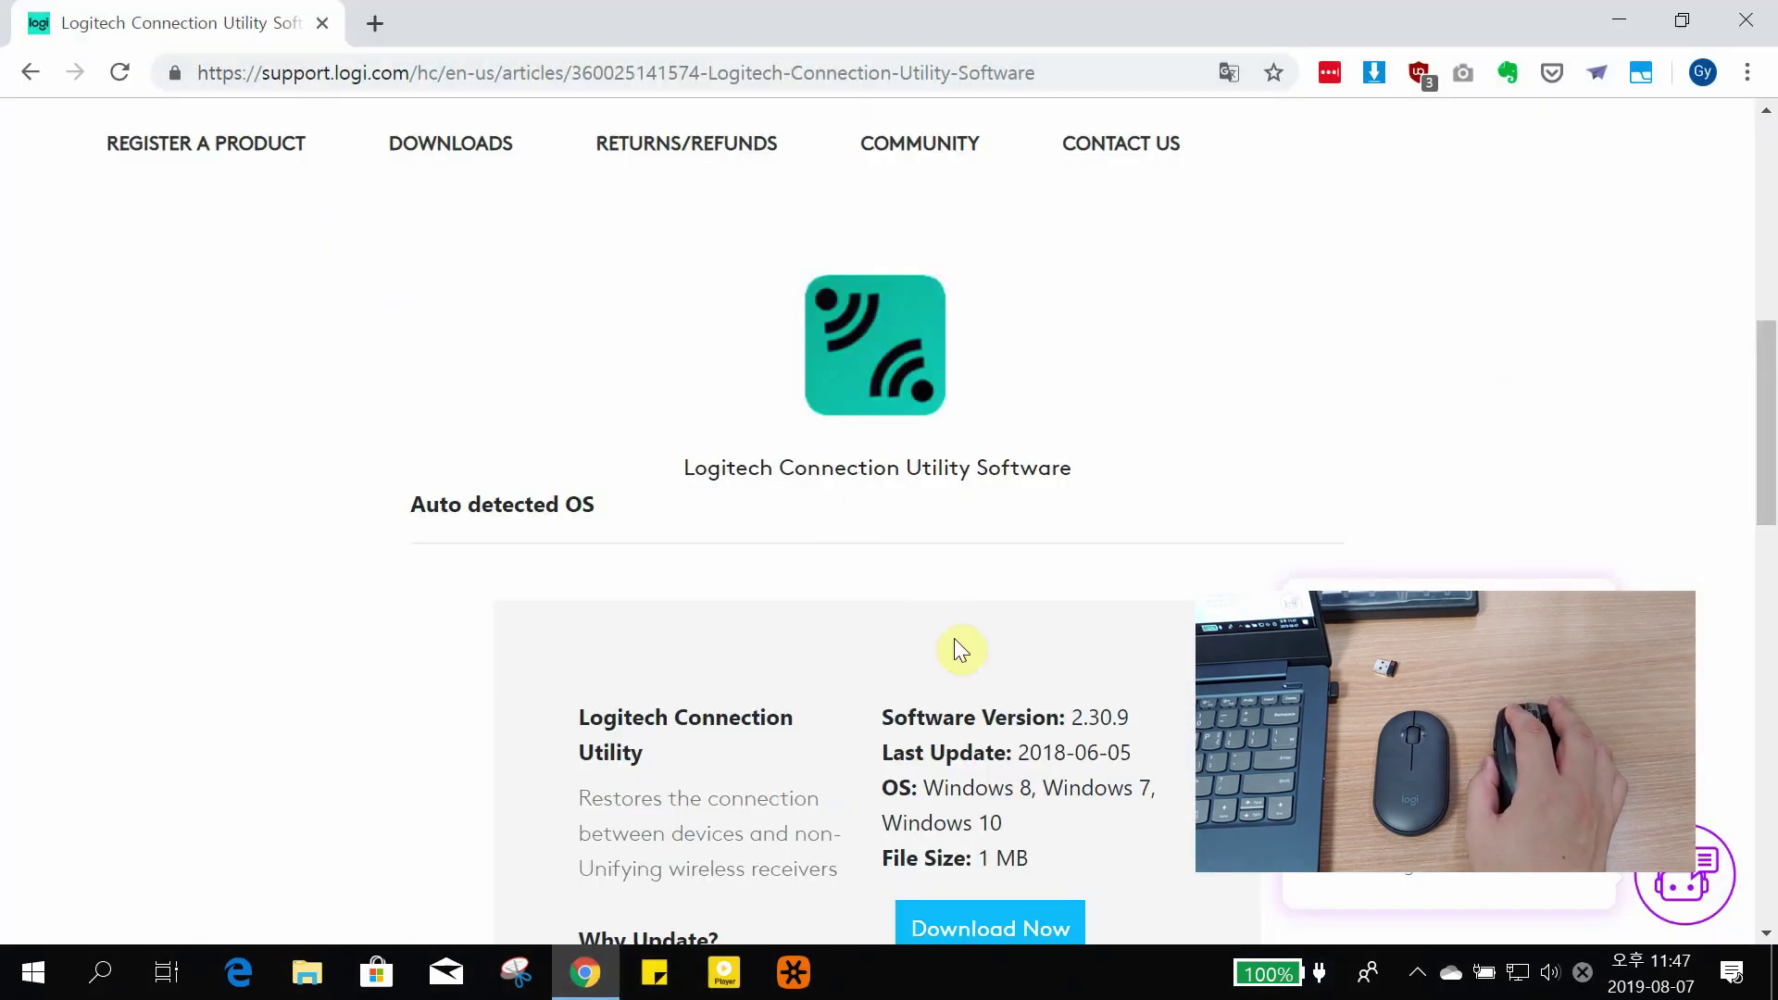